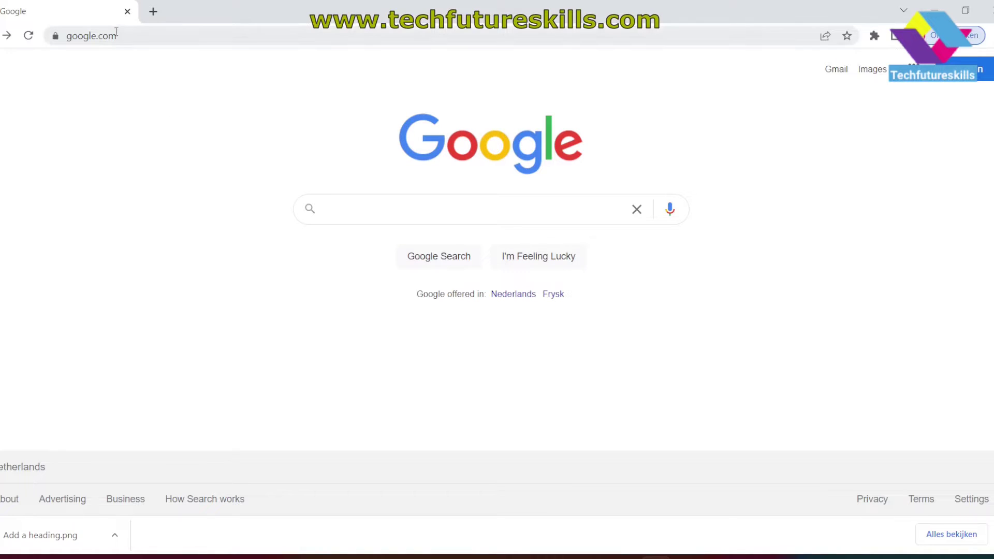
- Search Google for 'shotcut video editor' and open the 'Shotcut - Home' result
left_click(368, 215)
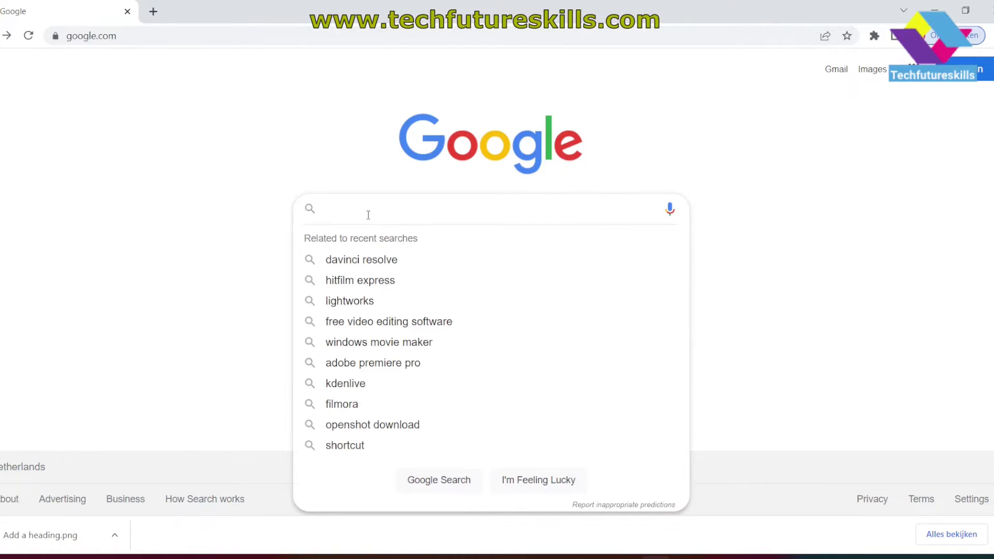
type("shot")
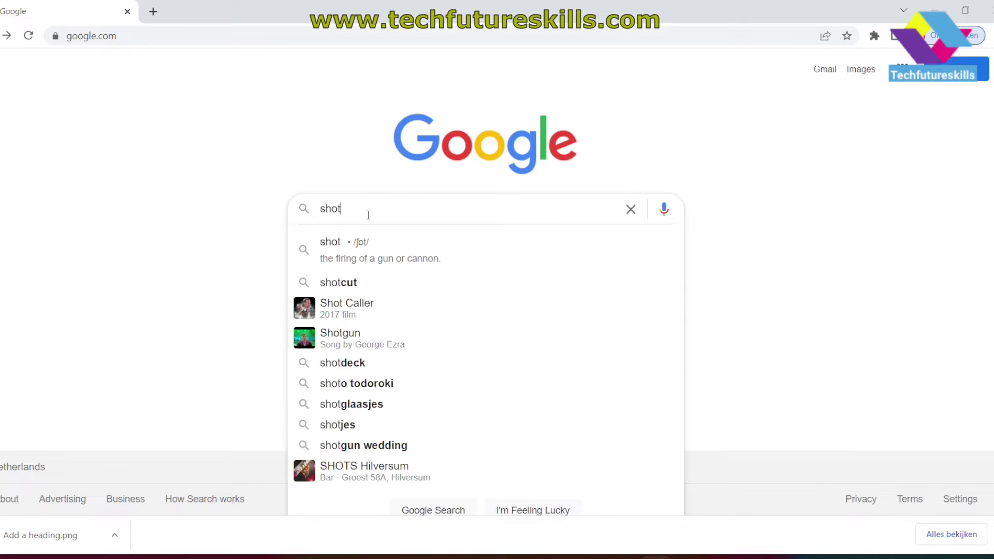
type("cut")
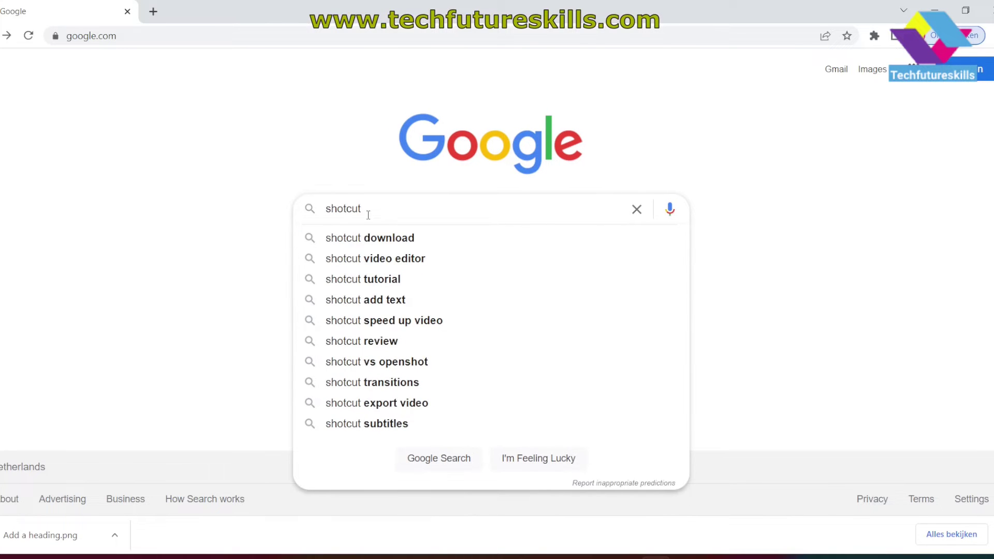
type(" video")
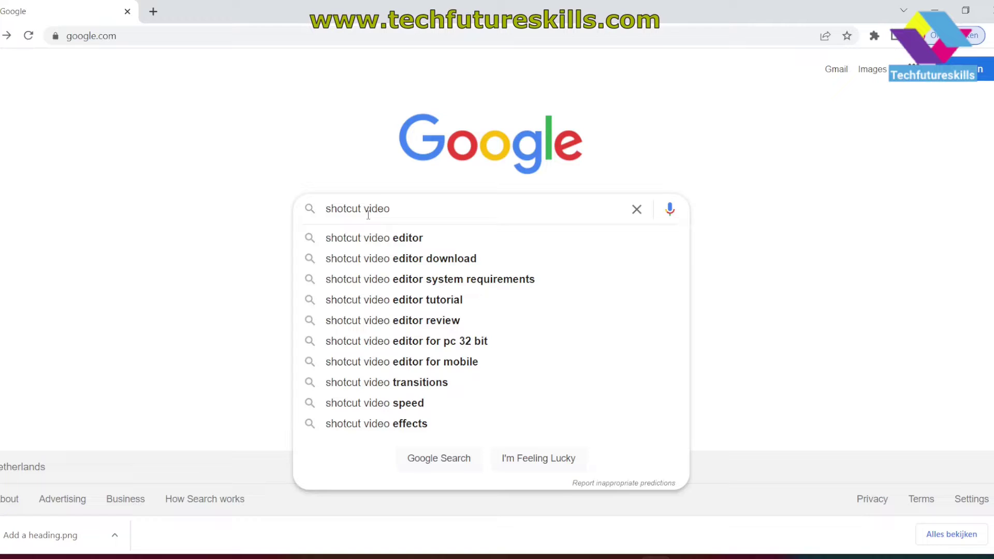
type(" edito")
key("Return")
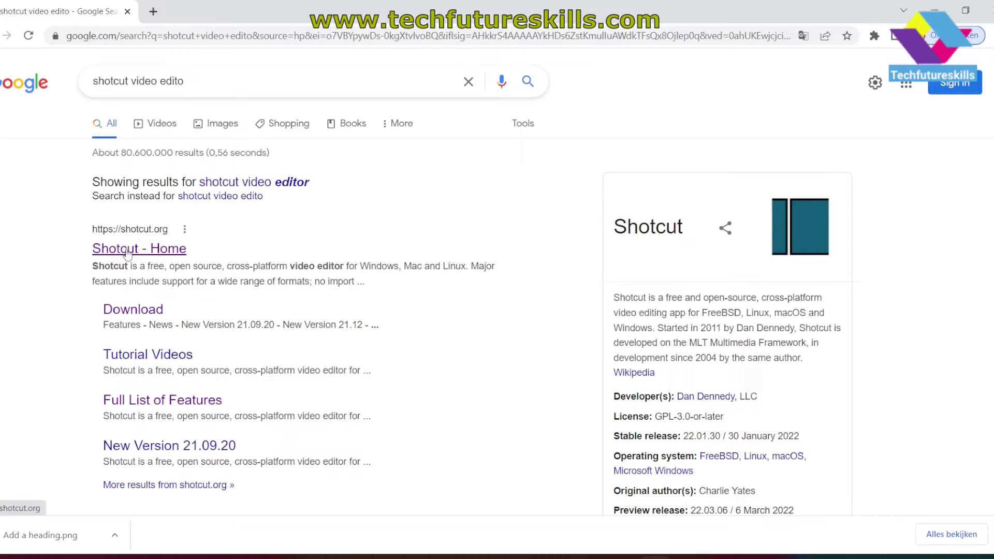
left_click(128, 252)
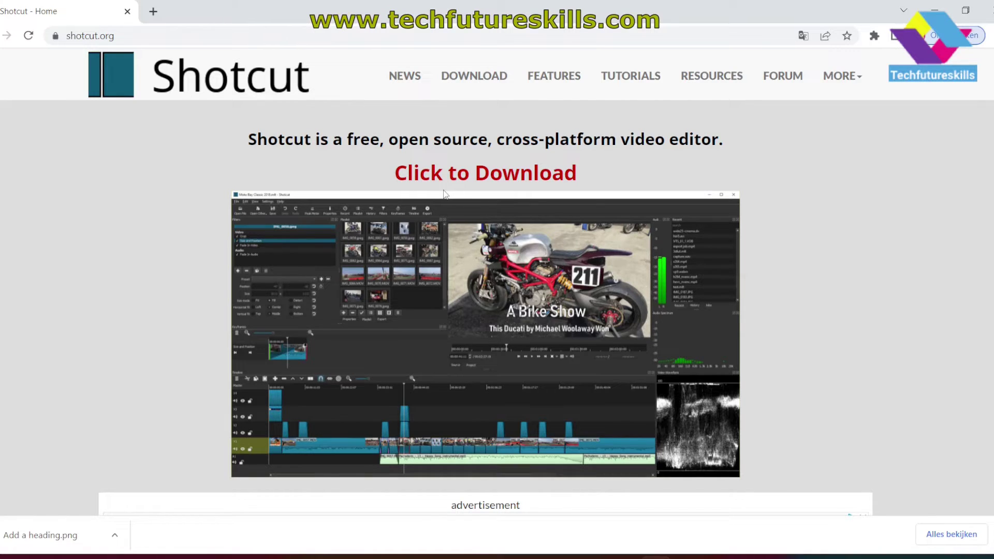
- Go to the Shotcut Download page and dismiss the pop-up advertisement covering it
left_click(474, 174)
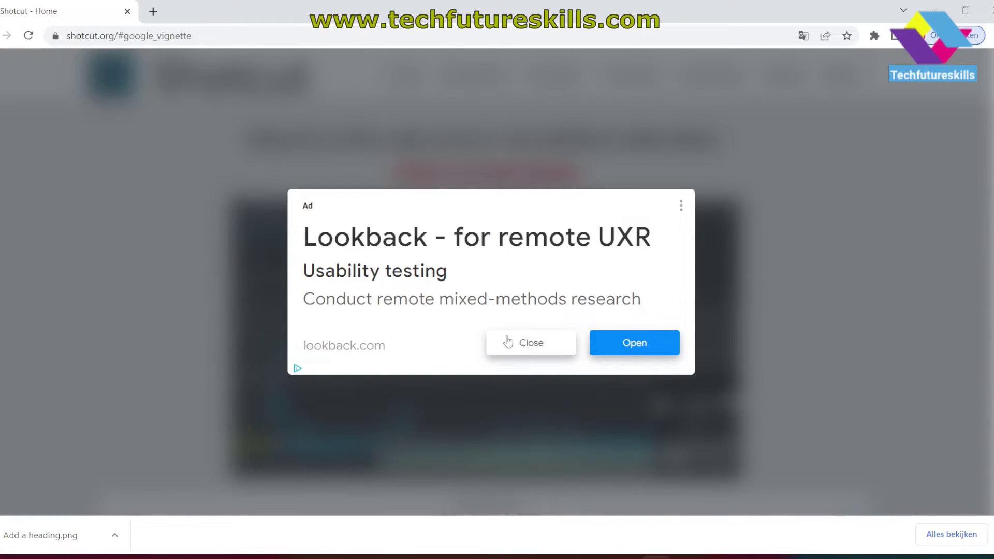
left_click(531, 343)
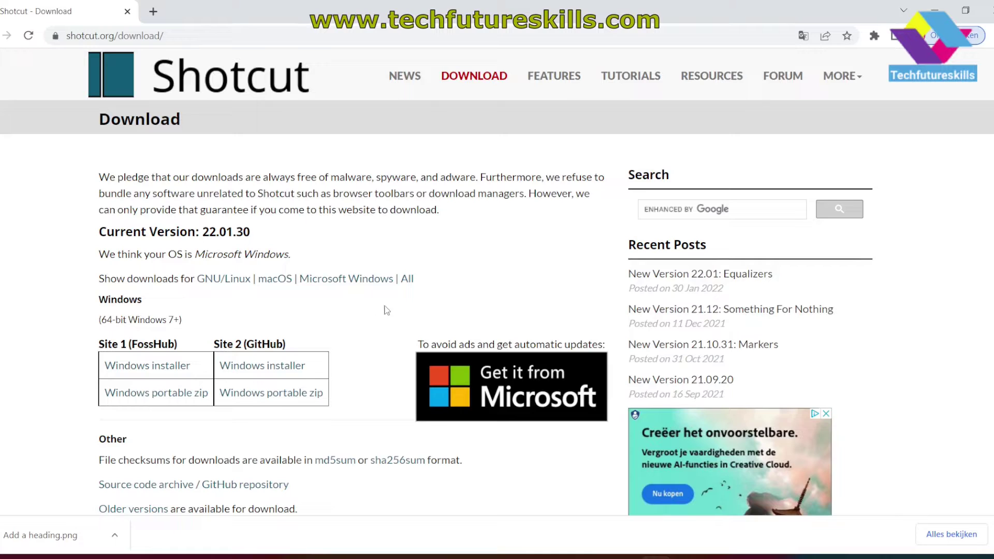
- Show the 22.01.30 downloads for all operating systems and scroll through the build list
left_click(408, 280)
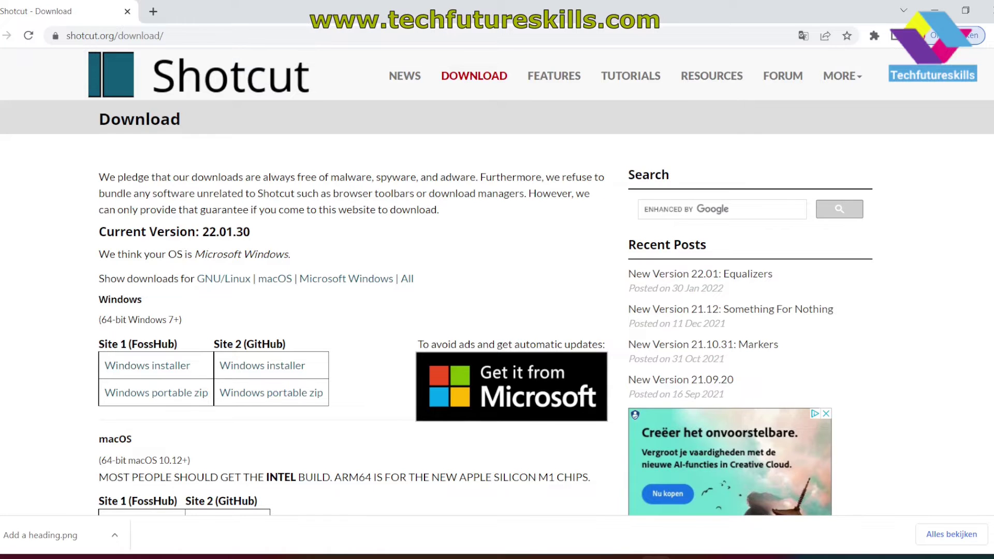
scroll(352, 311, "down", 5)
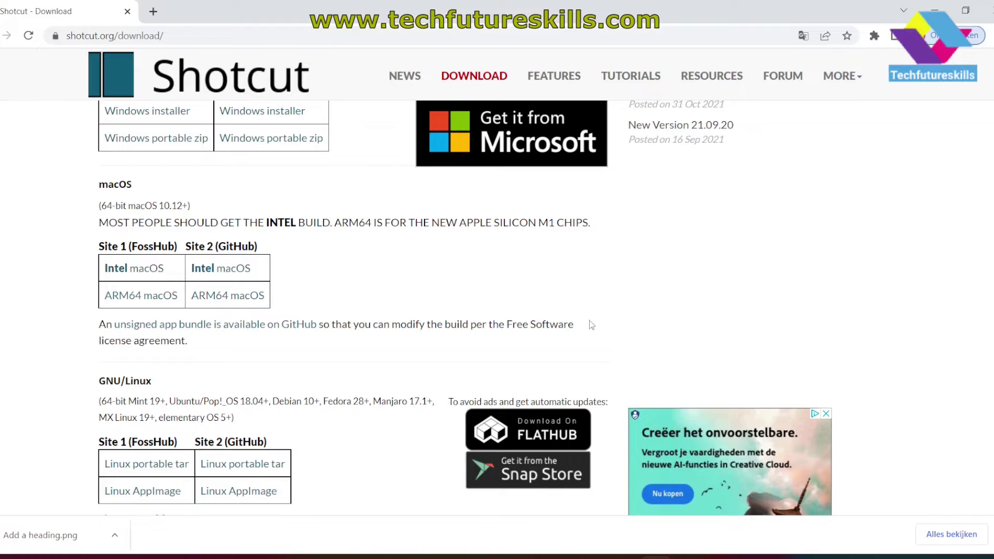
scroll(592, 325, "down", 5)
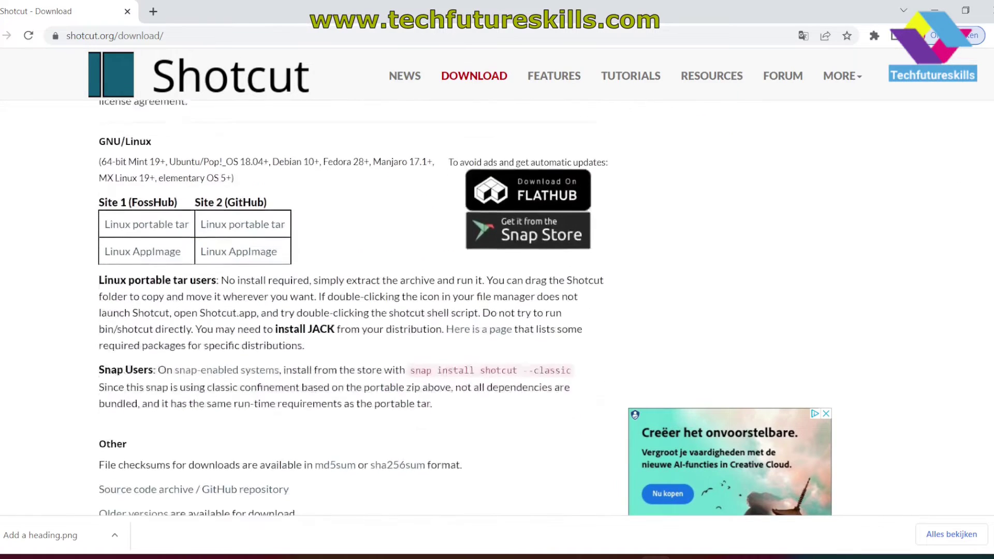
scroll(354, 308, "up", 7)
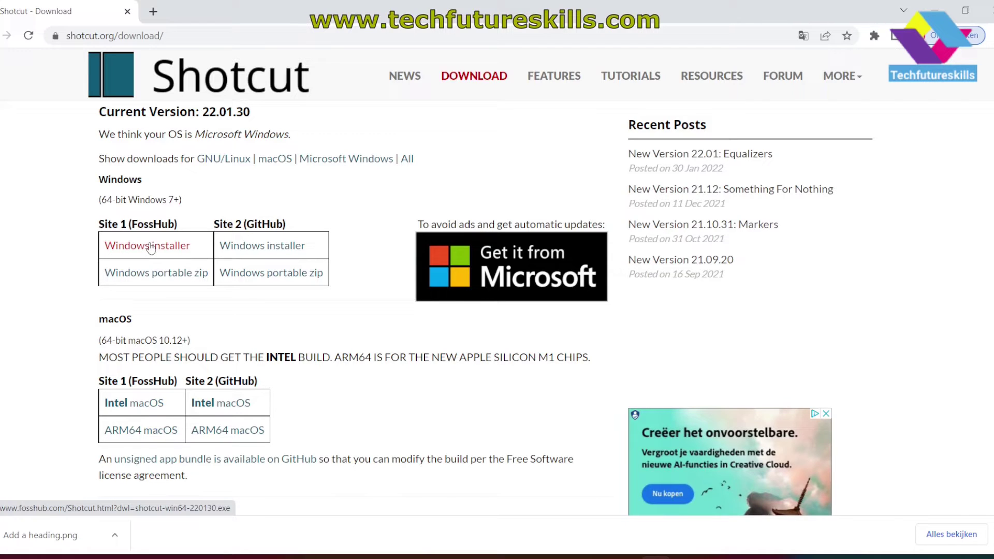
- Download the Windows installer shotcut-win64-220130.exe from the FossHub Shotcut page
left_click(150, 247)
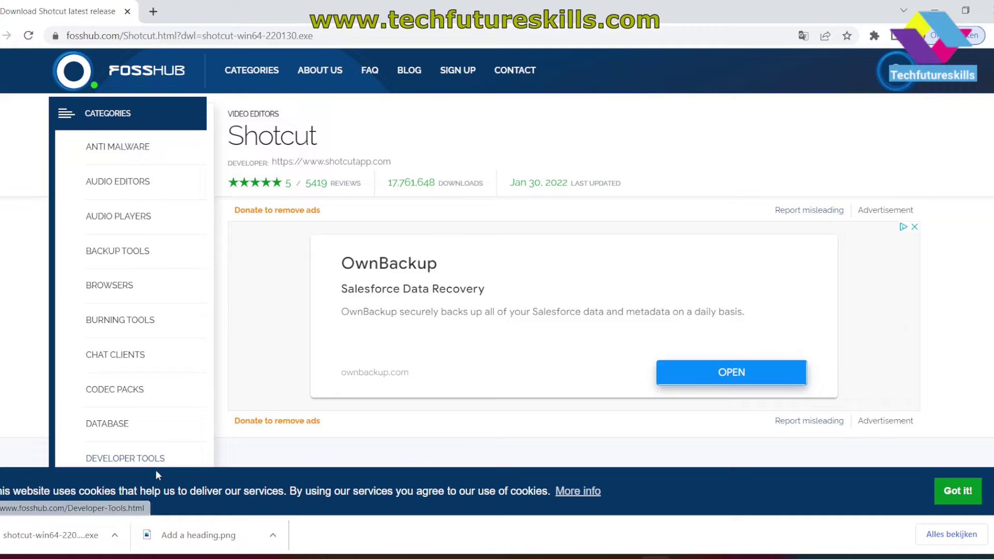
- Show the Downloads folder in File Explorer, listing the 76.1 MB Shotcut installer
left_click(389, 557)
left_click(317, 249)
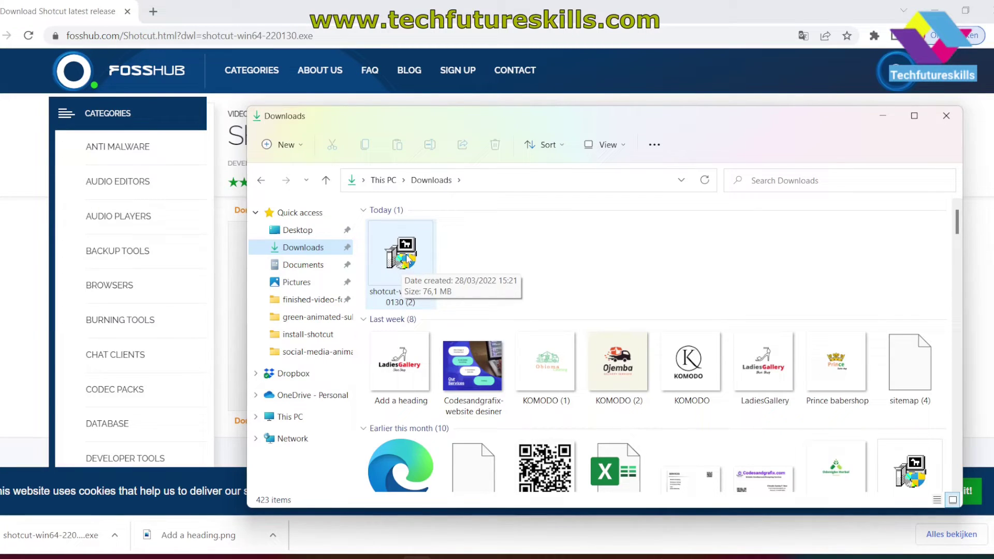
- Run the Shotcut installer, accept the licence, keep the default folder, then close Setup
double_click(400, 265)
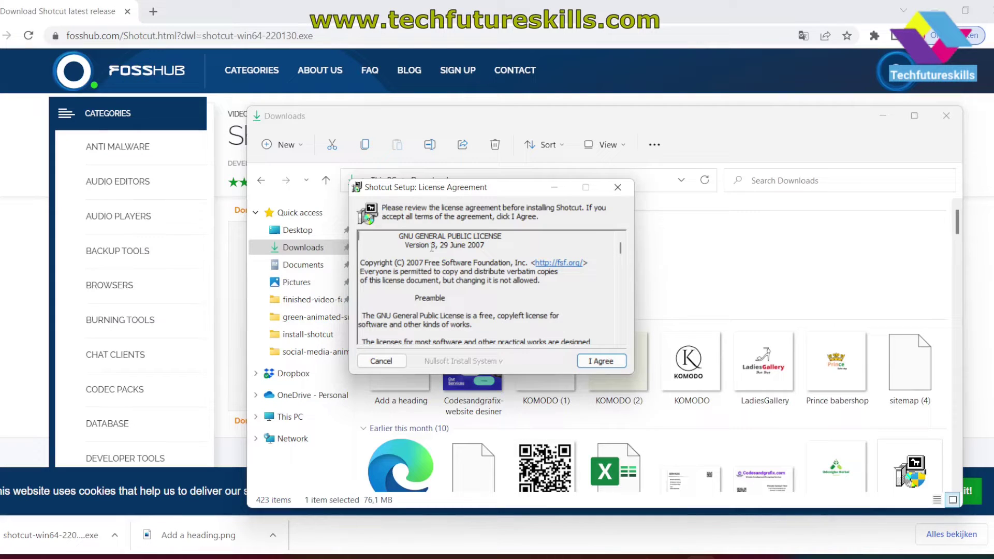
left_click(600, 361)
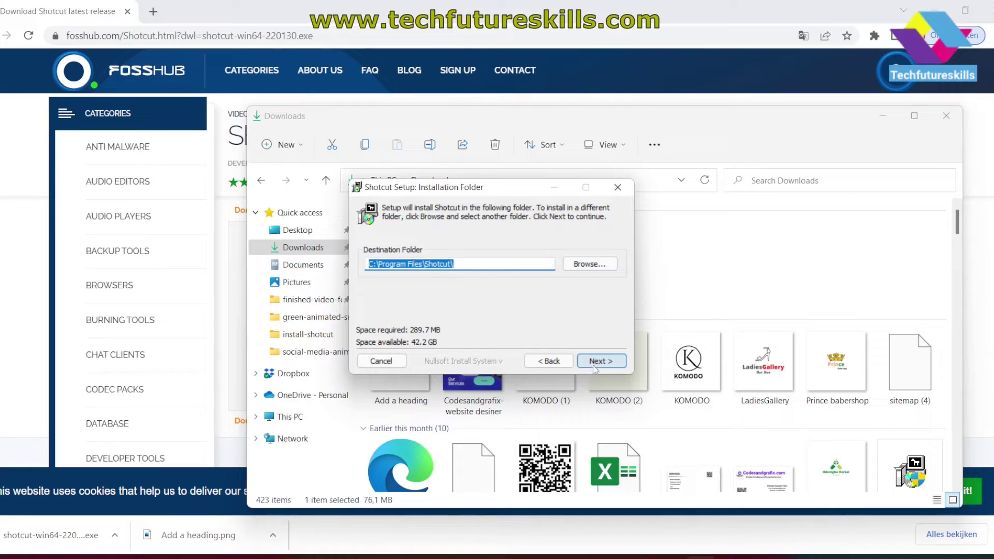
left_click(600, 363)
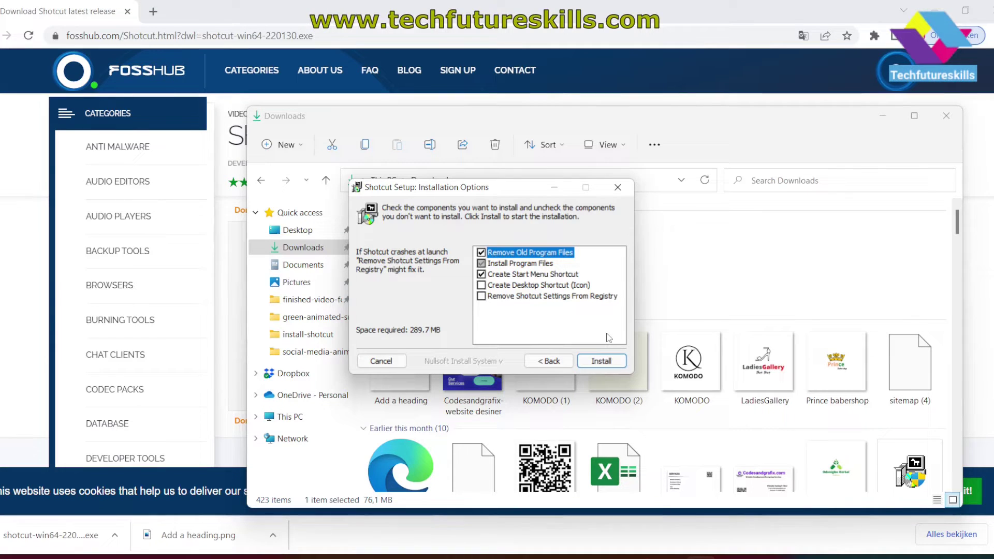
left_click(618, 188)
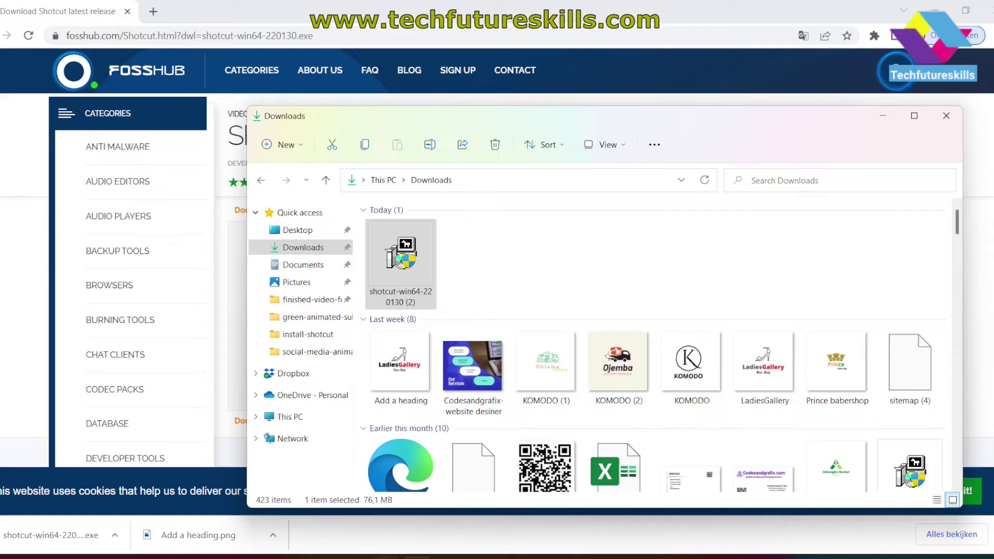
- Close the Downloads window and launch Shotcut by searching 'shotcut' in Windows search
left_click(947, 117)
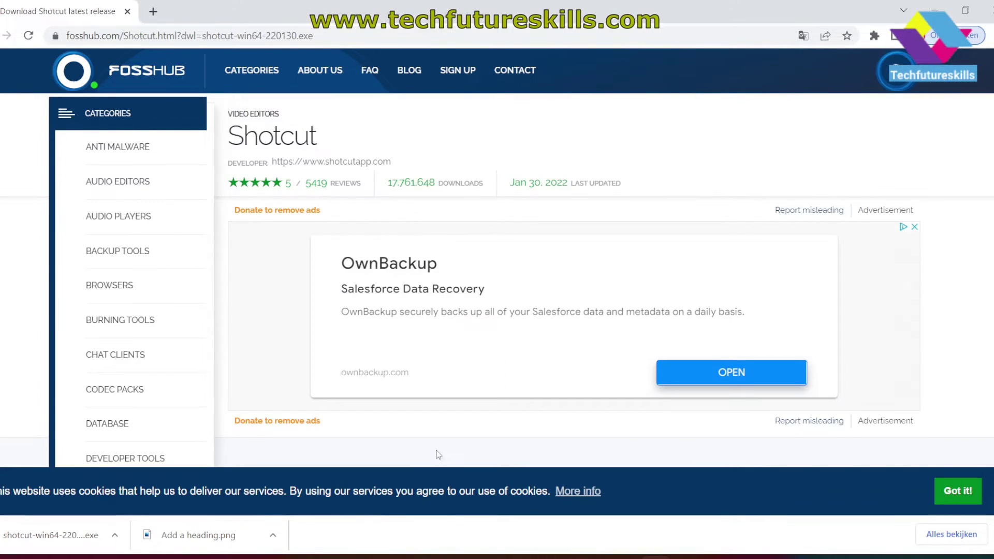
left_click(330, 557)
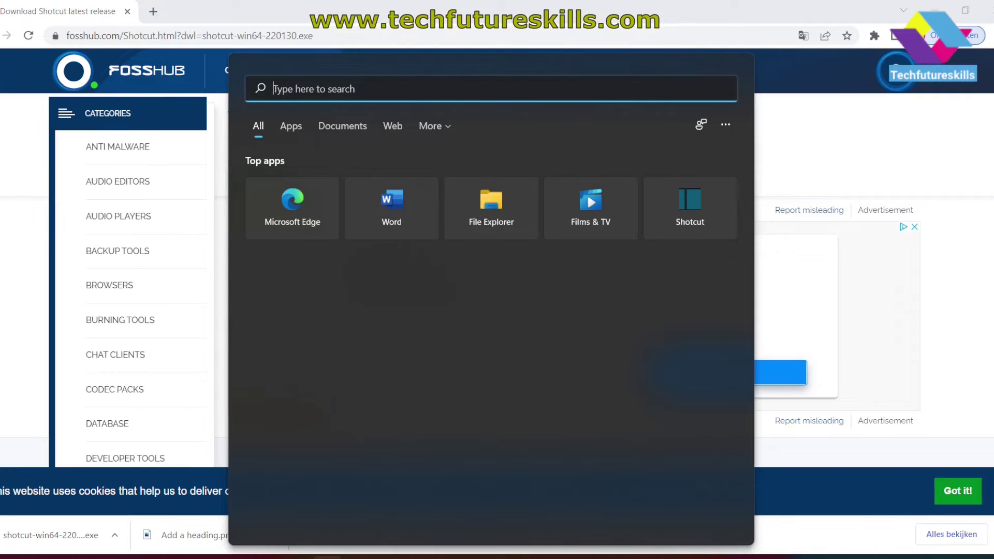
type("shotcut")
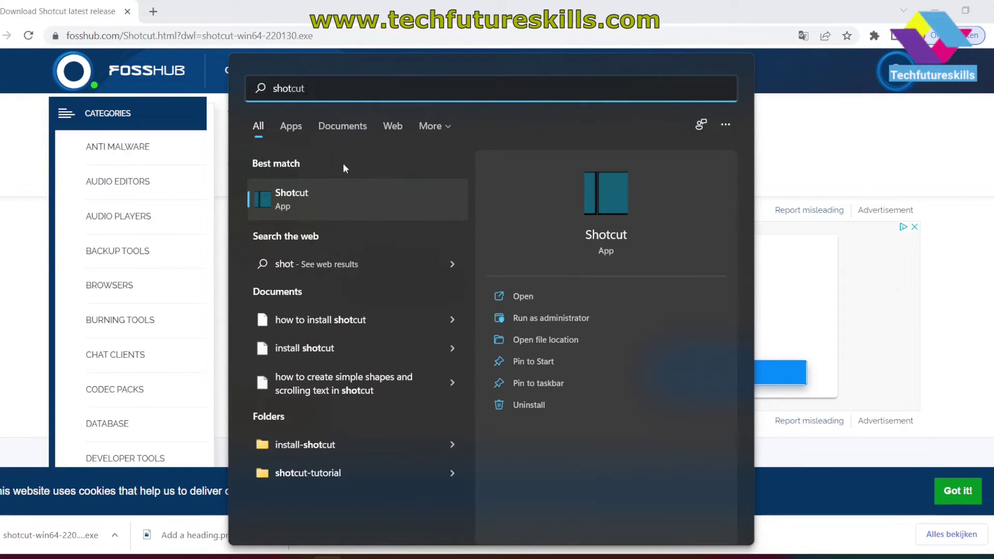
left_click(299, 203)
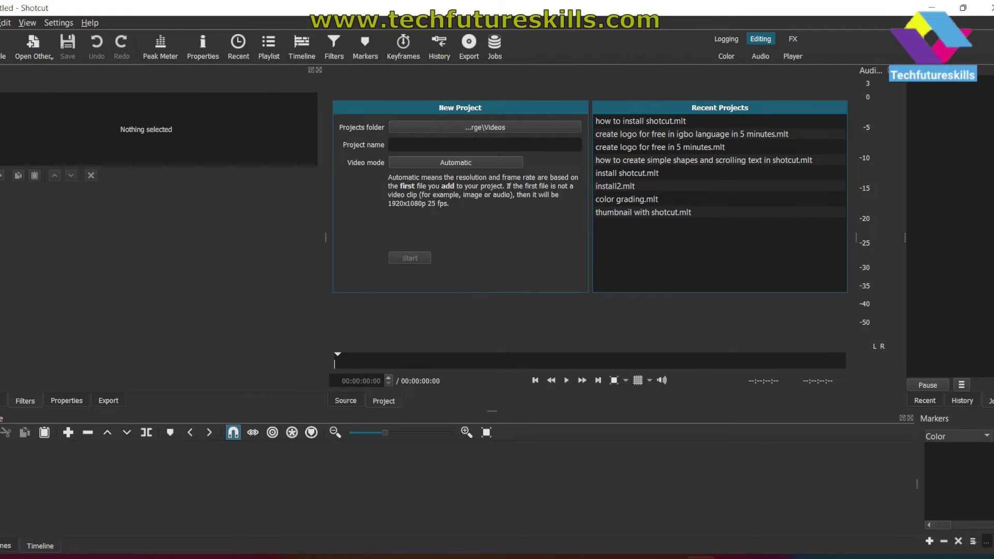
- Browse the File, Settings and Edit menus, ending with Edit's undo, redo, cut, copy, paste showing
left_click(1, 23)
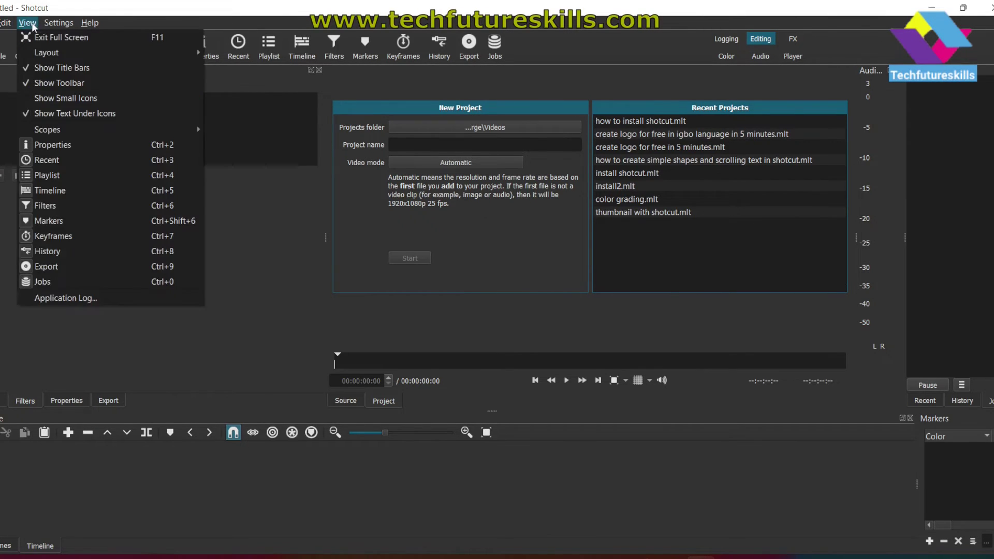
left_click(58, 23)
left_click(59, 23)
left_click(34, 24)
left_click(59, 23)
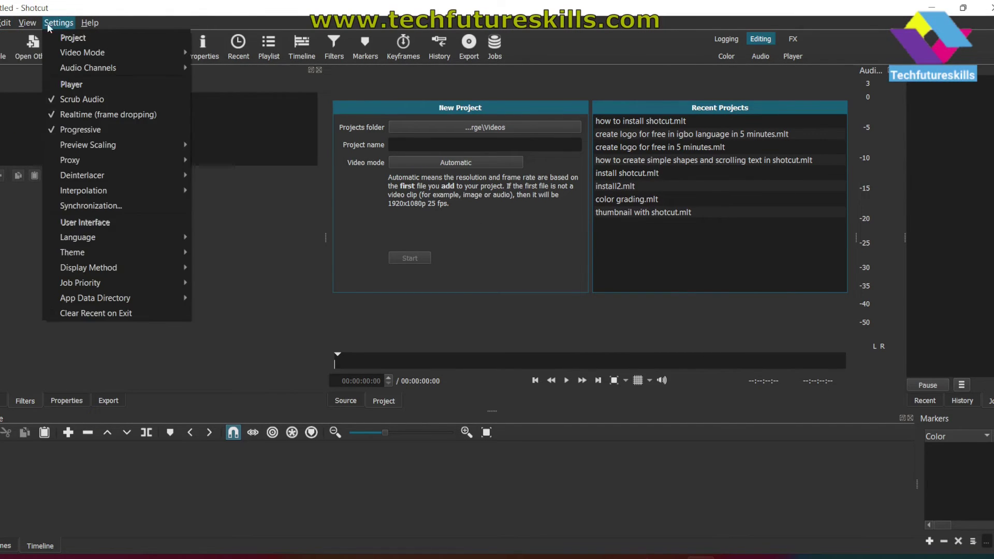
left_click(27, 23)
left_click(59, 22)
left_click(6, 23)
left_click(27, 23)
left_click(28, 22)
left_click(7, 23)
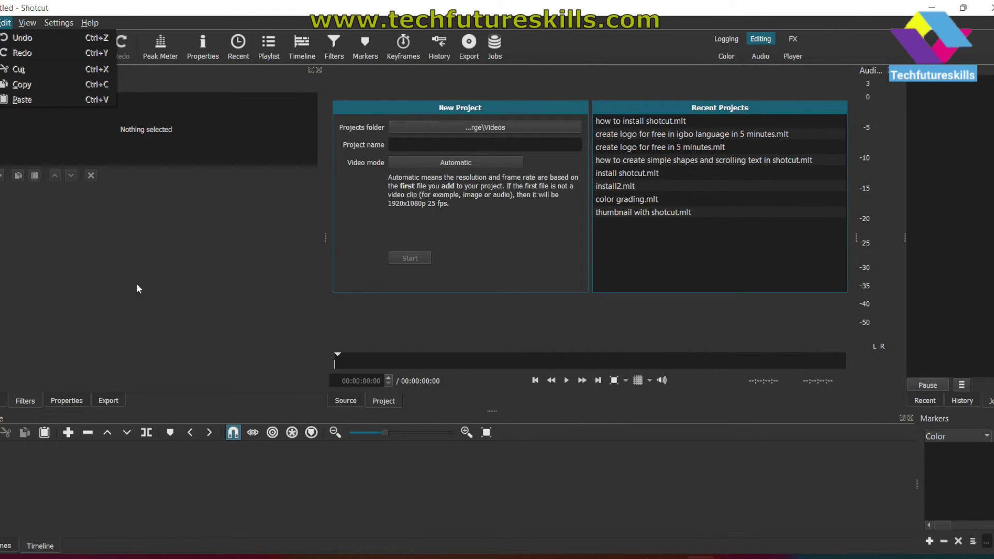
- Cycle through the Jobs, Keyframes, Filters, Timeline and Playlist panels, ending on the empty Properties panel
left_click(500, 55)
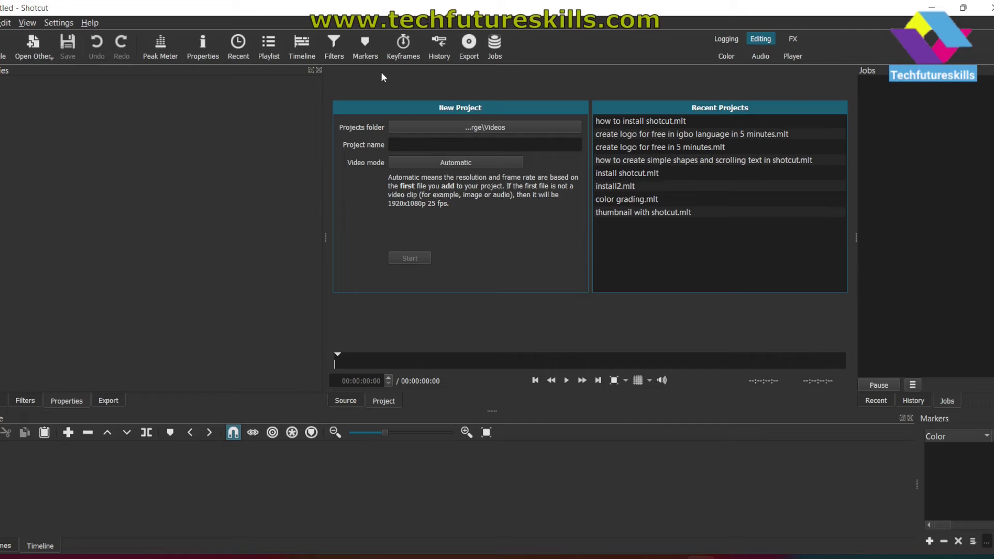
left_click(400, 52)
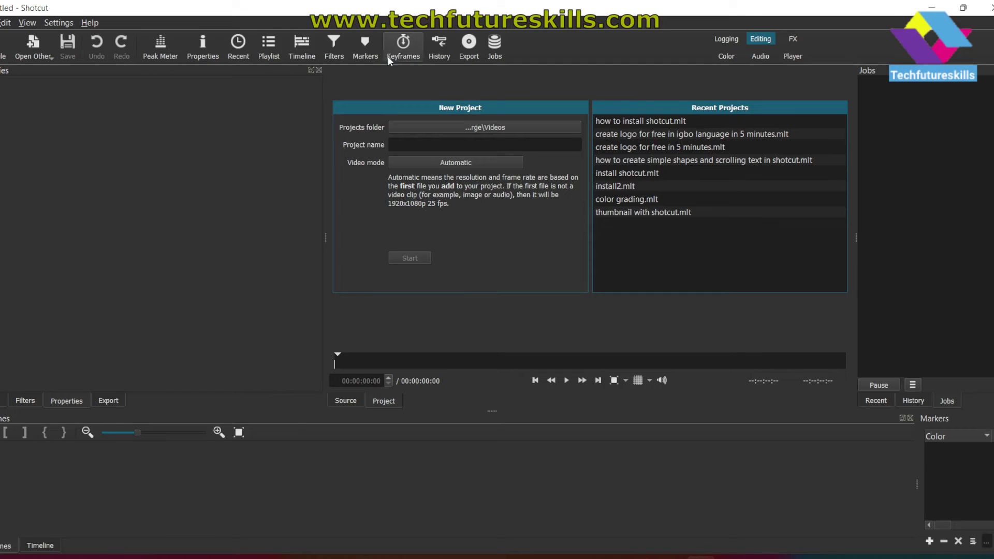
left_click(335, 52)
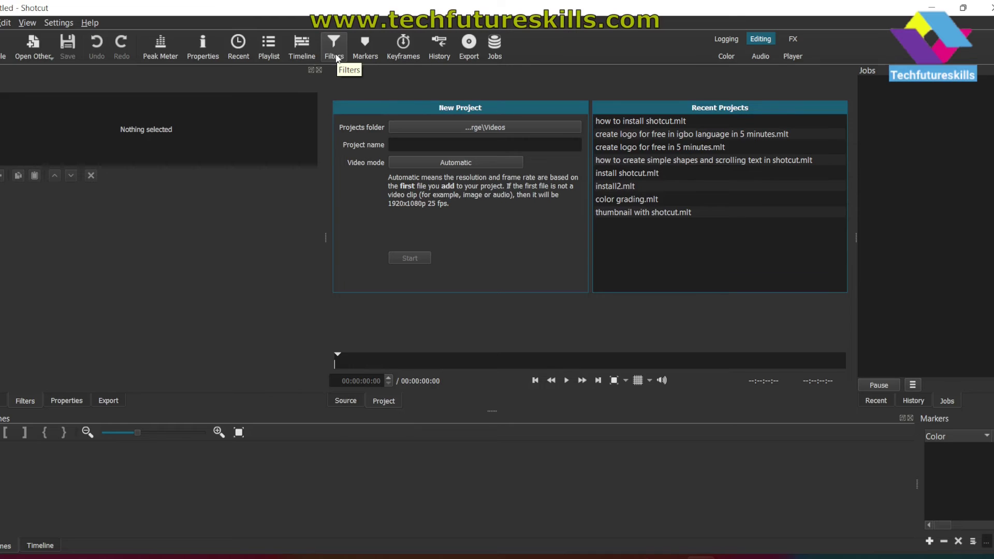
left_click(304, 49)
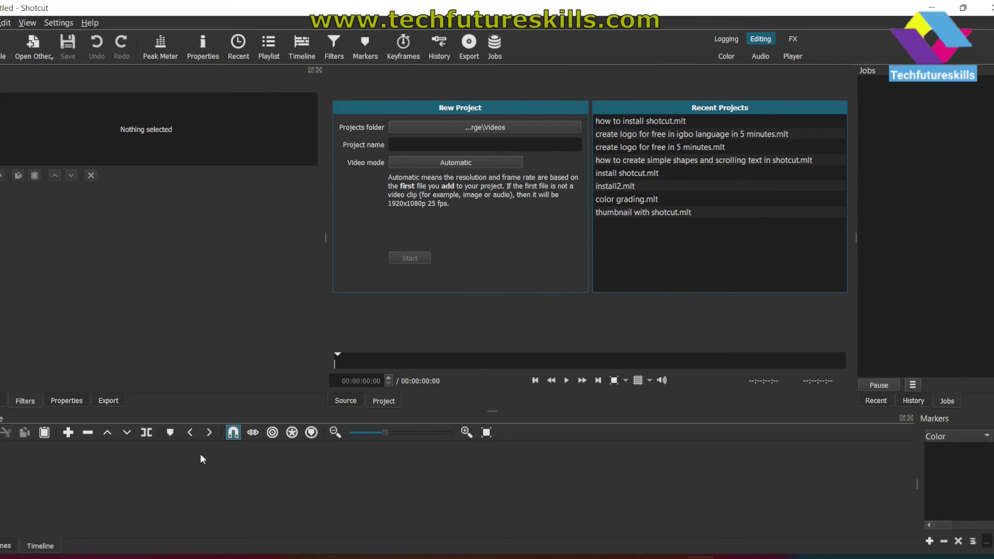
left_click(268, 50)
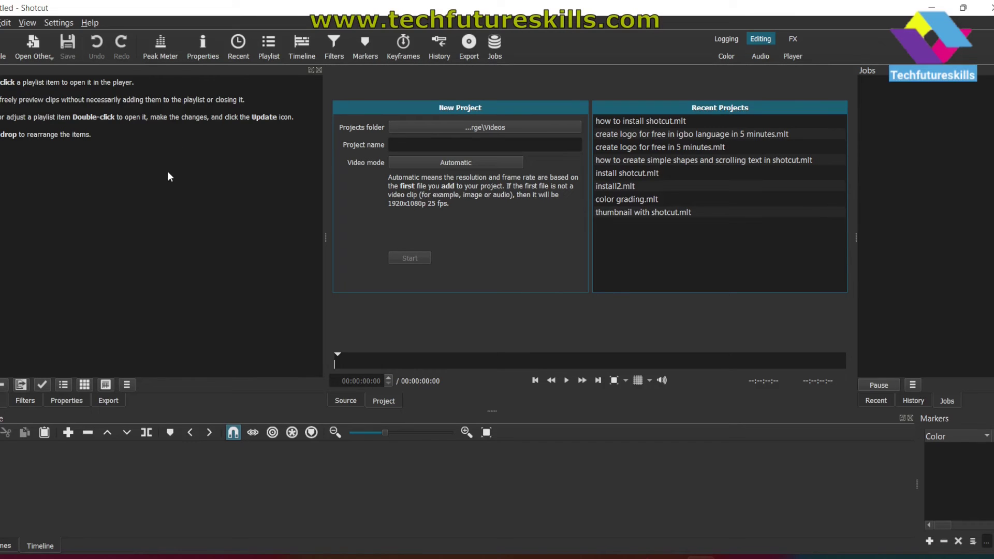
left_click(204, 45)
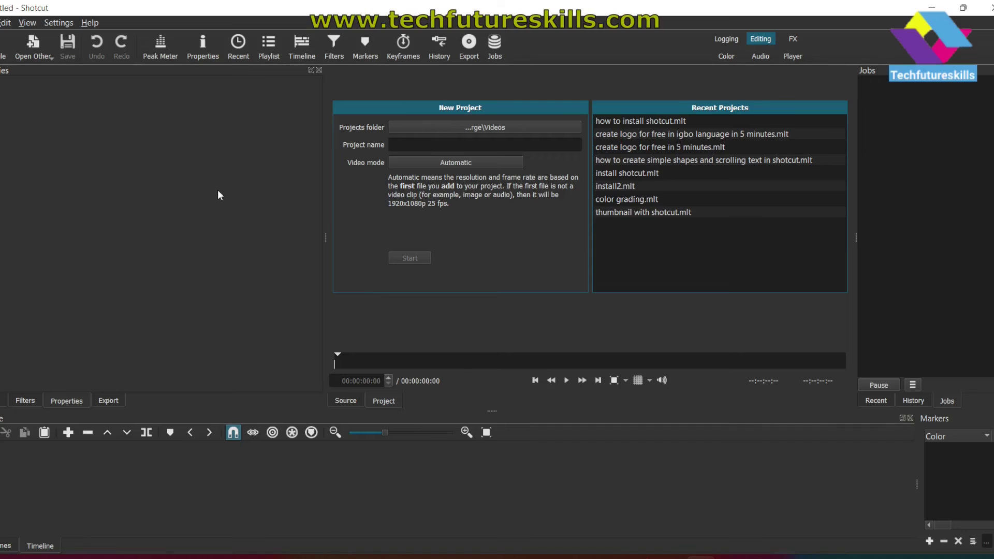
- Show the Open Other dropdown listing Color, Text, Noise, Plasma, Count and device sources
left_click(38, 42)
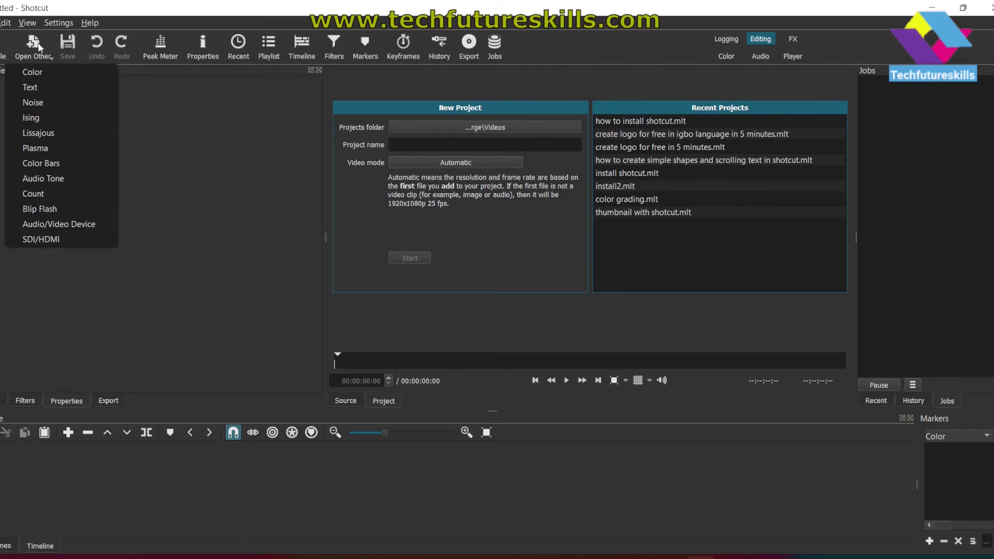